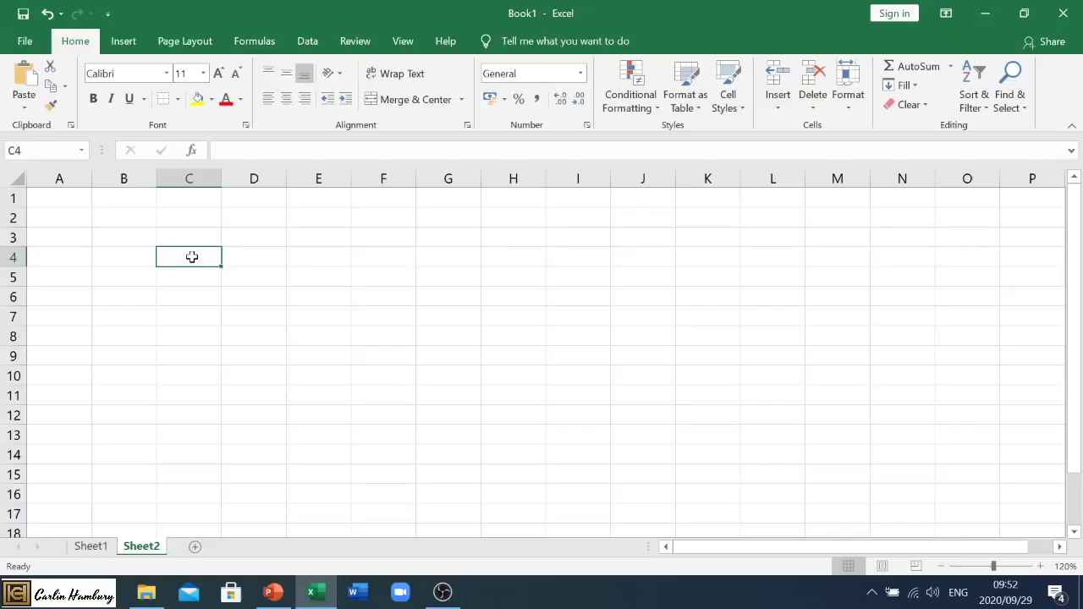
Enter the labels MIN, MAX, SUM and AVERAGE into C4 through C7.
{"action": "type", "text": "m"}
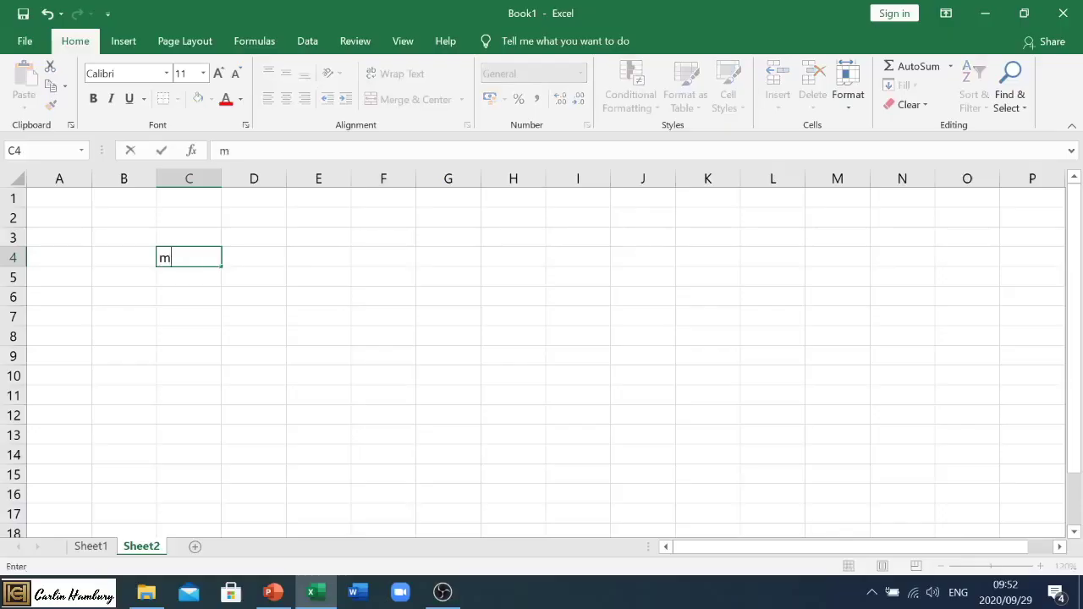
{"action": "key", "text": "BackSpace"}
{"action": "type", "text": "MIN"}
{"action": "key", "text": "Return"}
{"action": "type", "text": "MAX"}
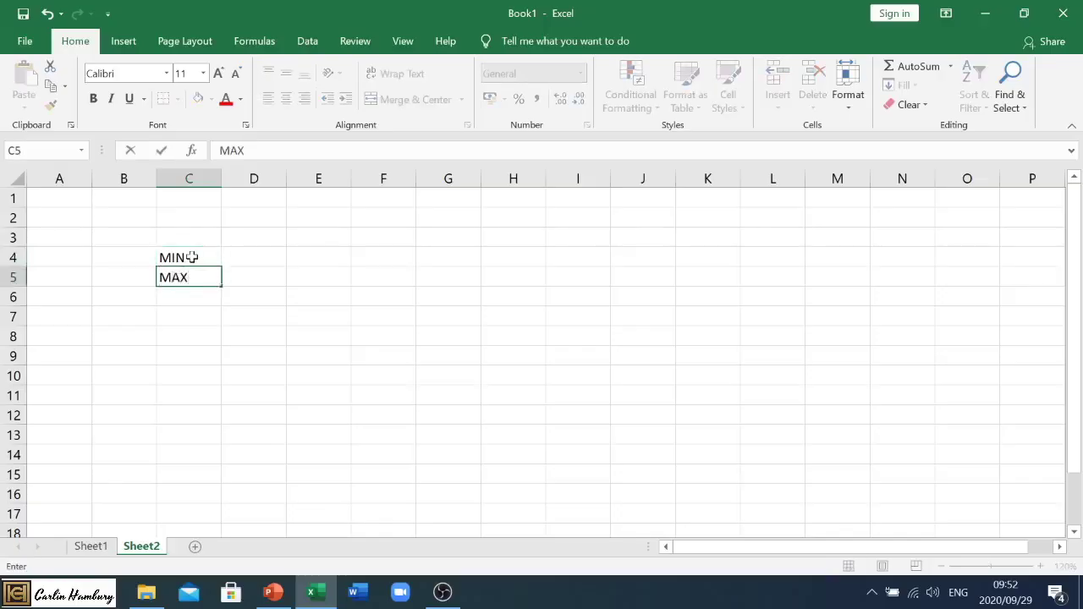
{"action": "key", "text": "Return"}
{"action": "type", "text": "SUM"}
{"action": "key", "text": "Return"}
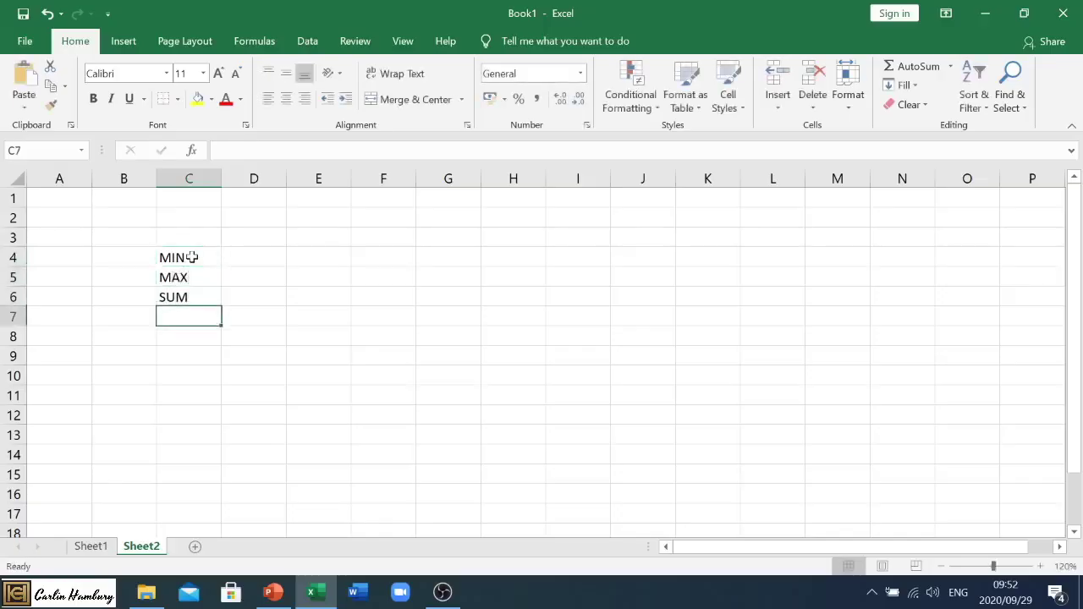
{"action": "type", "text": "AVERAGE"}
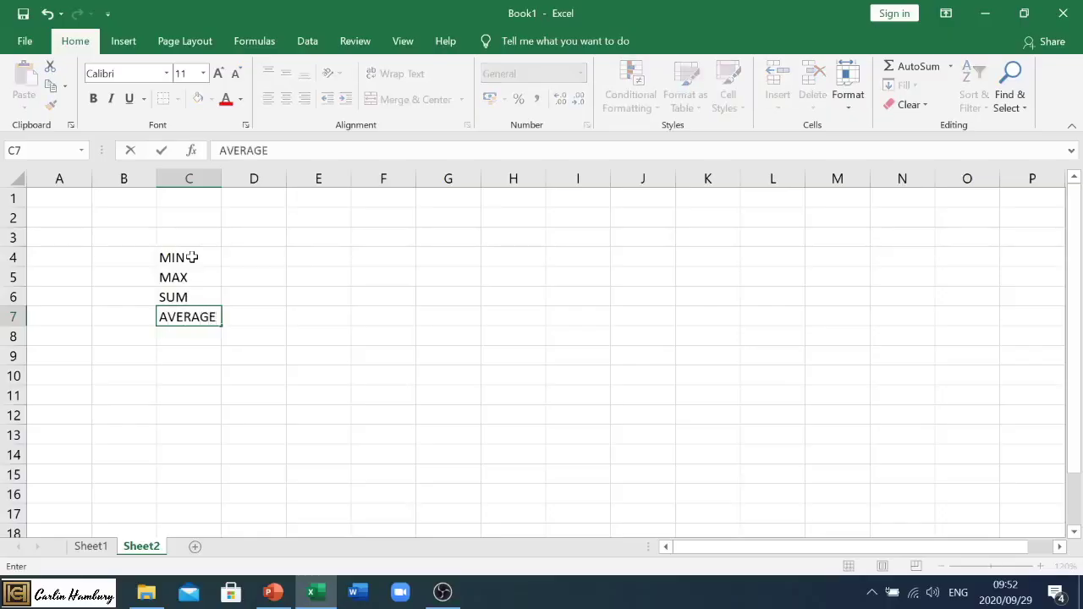
{"action": "left_click", "coordinate": [212, 242]}
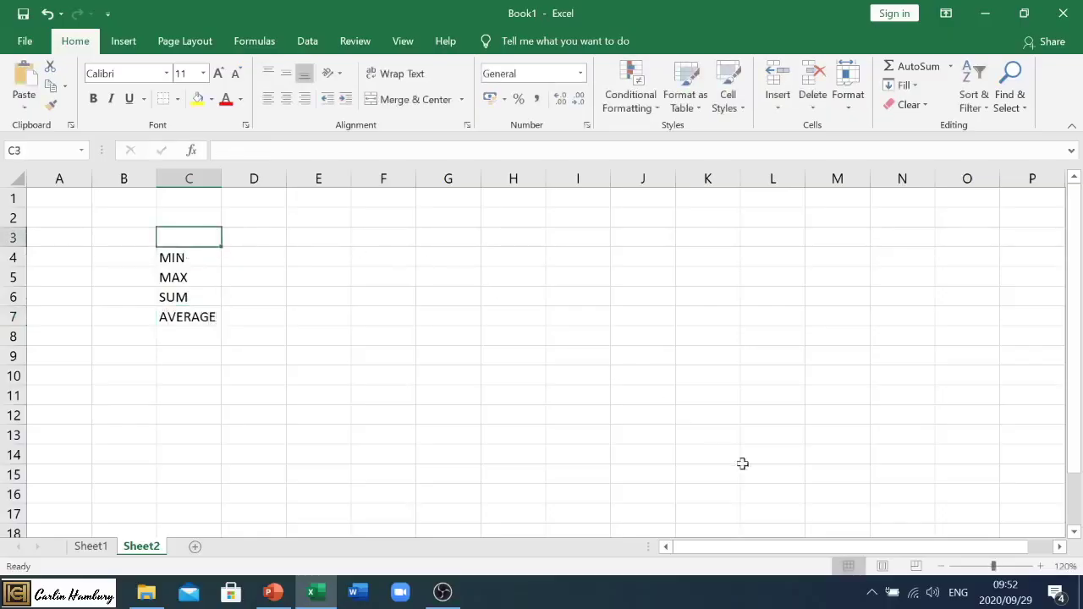
Zoom in on the worksheet and select each label in C4 through C7 in turn.
{"action": "left_click", "coordinate": [1040, 566]}
{"action": "left_click", "coordinate": [1040, 566]}
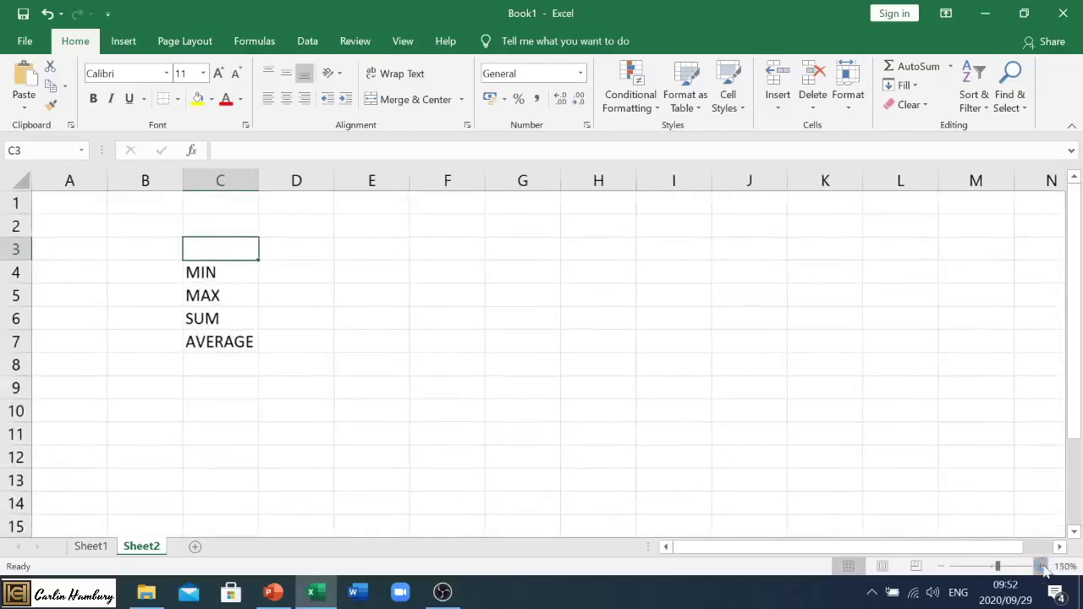
{"action": "left_click", "coordinate": [1040, 566]}
{"action": "left_click", "coordinate": [1040, 566]}
{"action": "left_click", "coordinate": [1041, 567]}
{"action": "left_click", "coordinate": [1040, 566]}
{"action": "left_click", "coordinate": [1040, 566]}
{"action": "left_click", "coordinate": [1040, 566]}
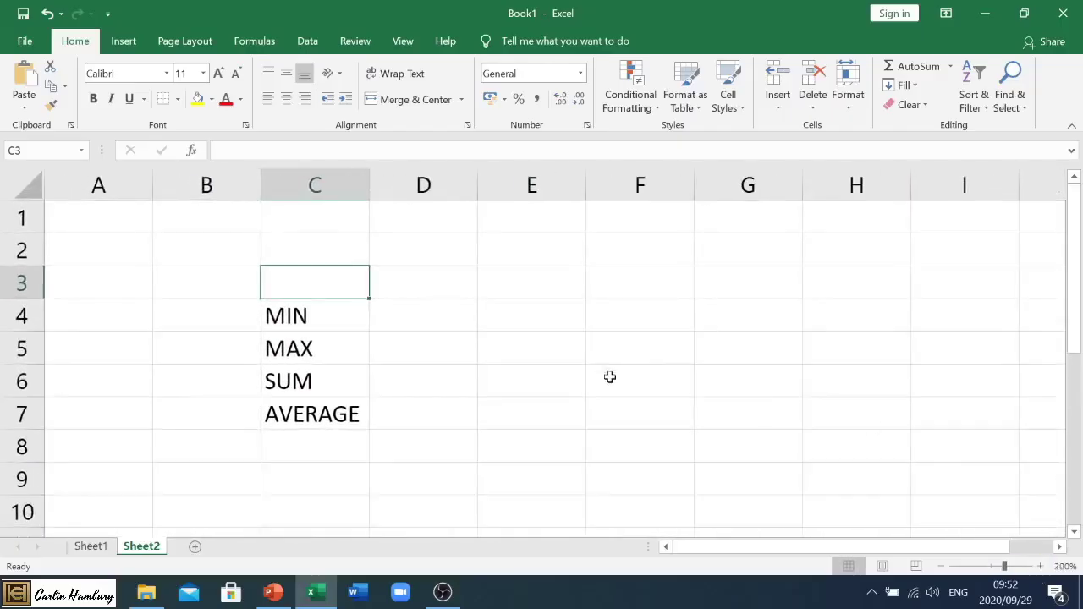
{"action": "left_click", "coordinate": [341, 317]}
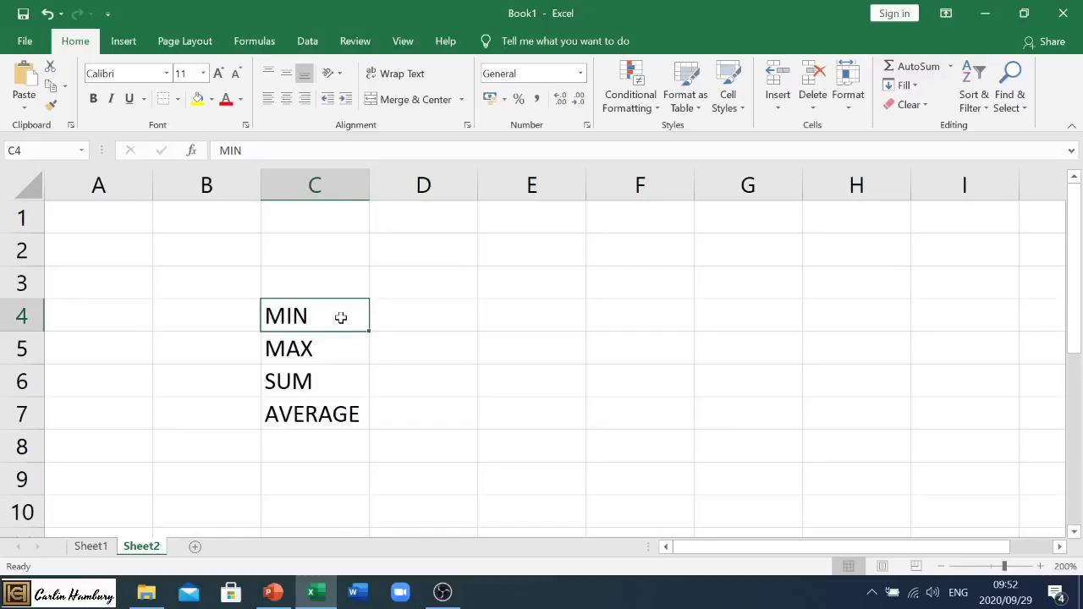
{"action": "left_click", "coordinate": [332, 357]}
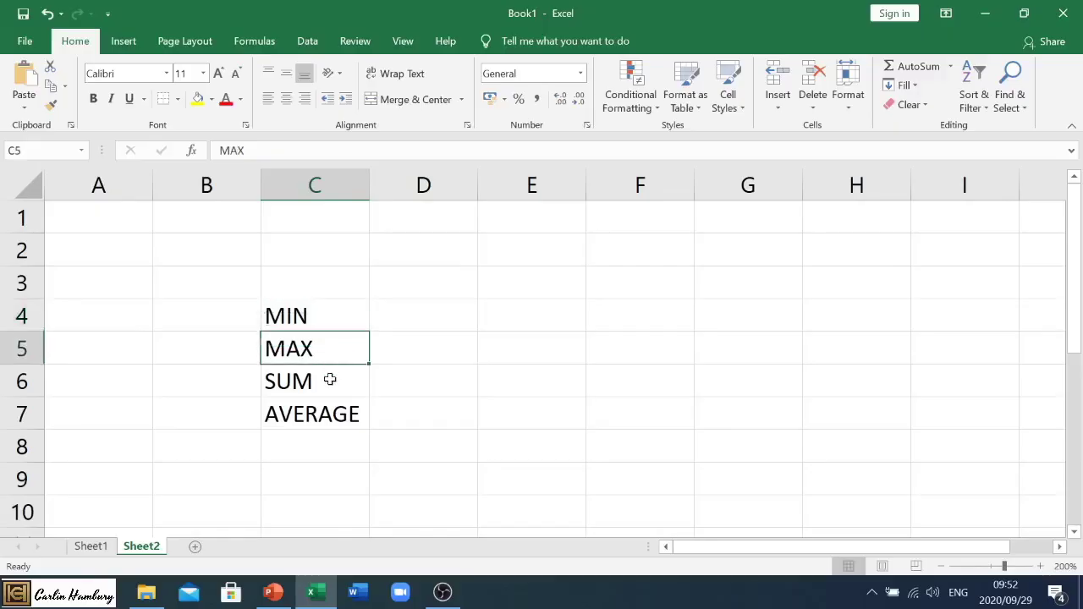
{"action": "left_click", "coordinate": [330, 383]}
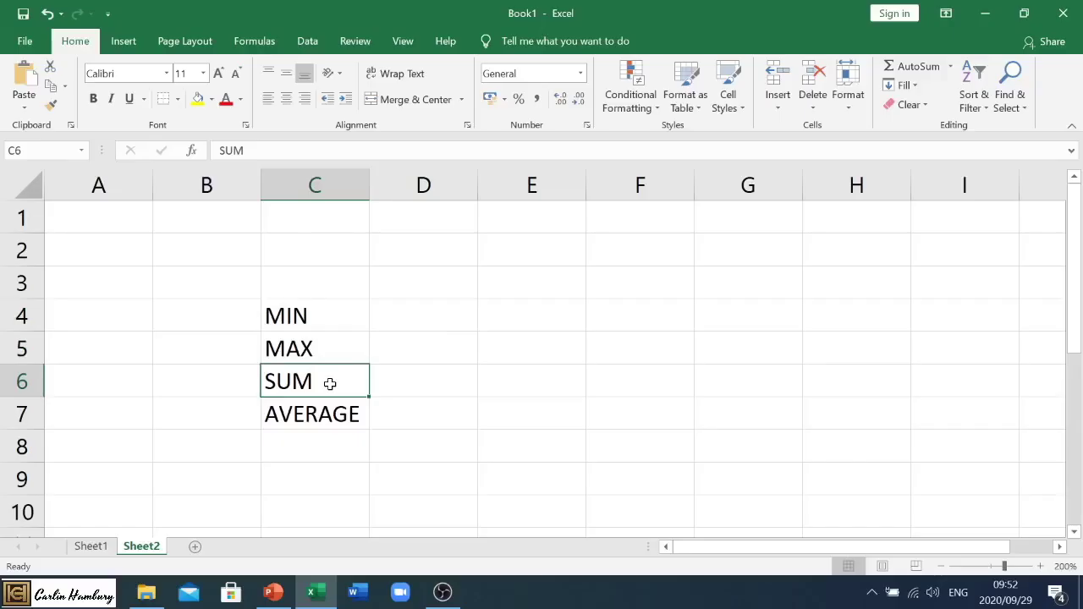
{"action": "left_click", "coordinate": [328, 416]}
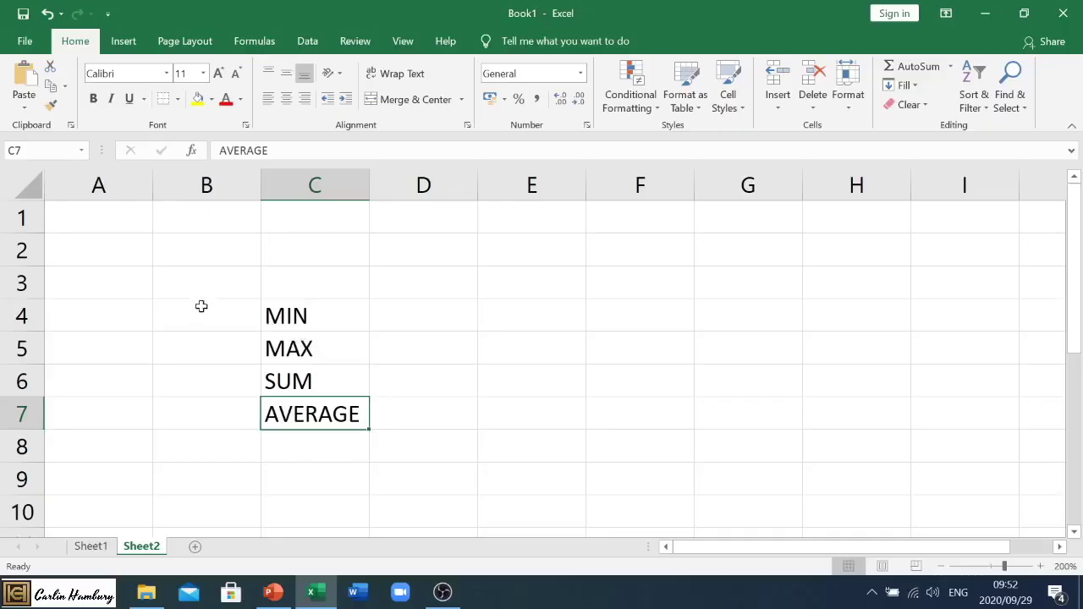
Enter 34, 23, 56 and 788 into B4 through B7.
{"action": "left_click", "coordinate": [201, 309]}
{"action": "type", "text": "34"}
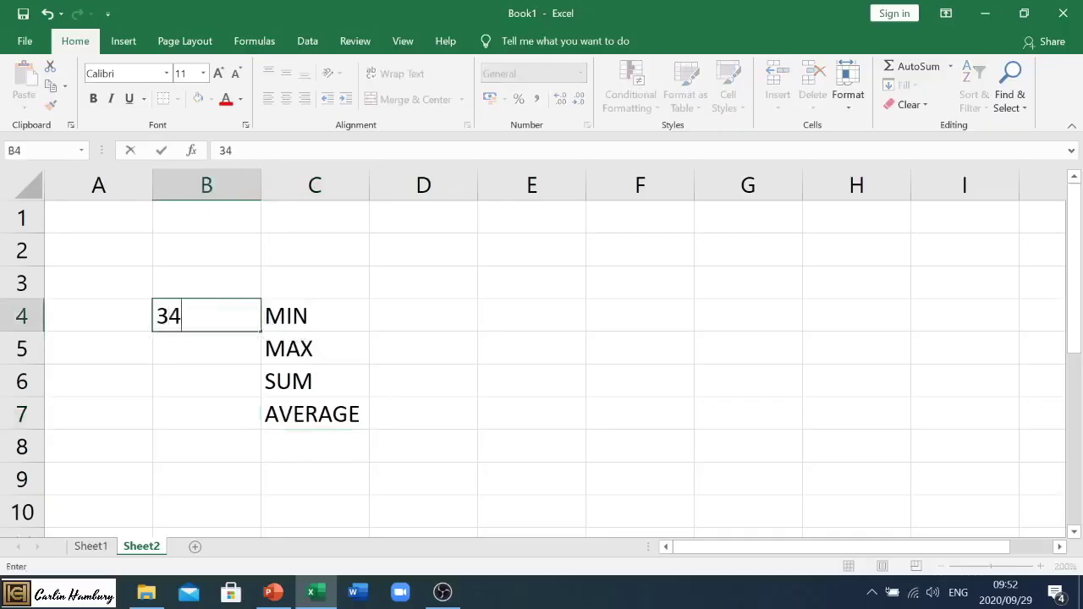
{"action": "key", "text": "Return"}
{"action": "type", "text": "23"}
{"action": "key", "text": "Return"}
{"action": "type", "text": "56"}
{"action": "key", "text": "Return"}
{"action": "type", "text": "788"}
{"action": "key", "text": "Return"}
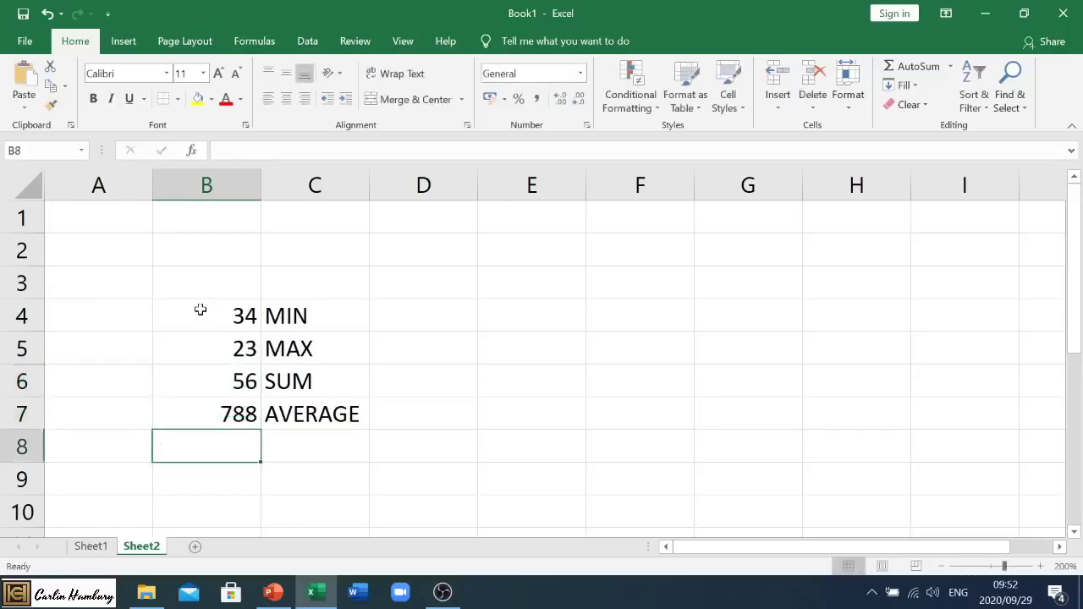
Begin a formula in D4 with an equals sign.
{"action": "key", "text": "Up"}
{"action": "key", "text": "Up"}
{"action": "key", "text": "Up"}
{"action": "key", "text": "Up"}
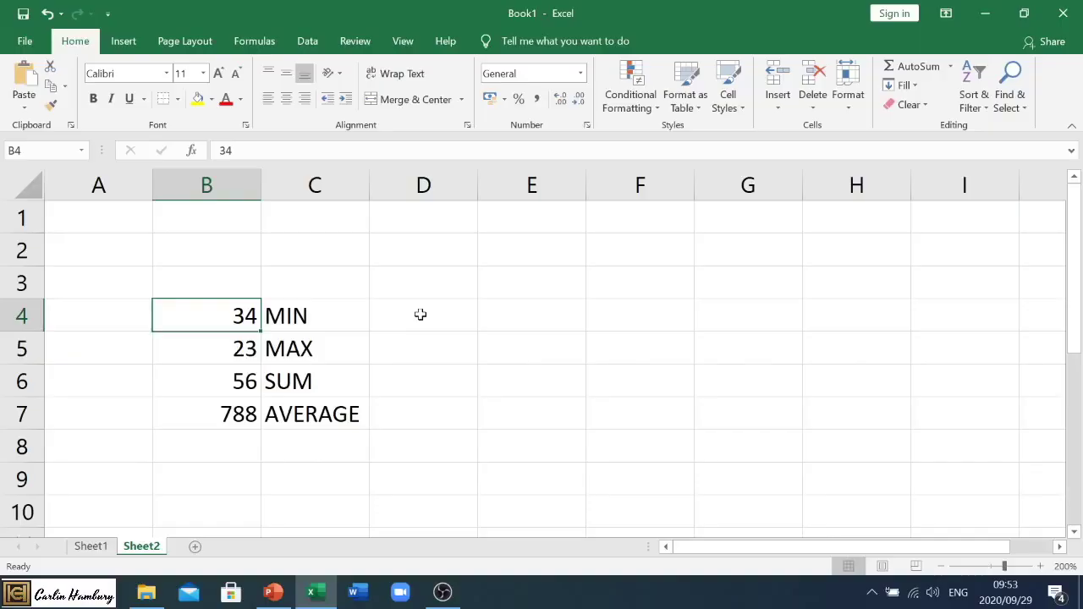
{"action": "left_click", "coordinate": [421, 315]}
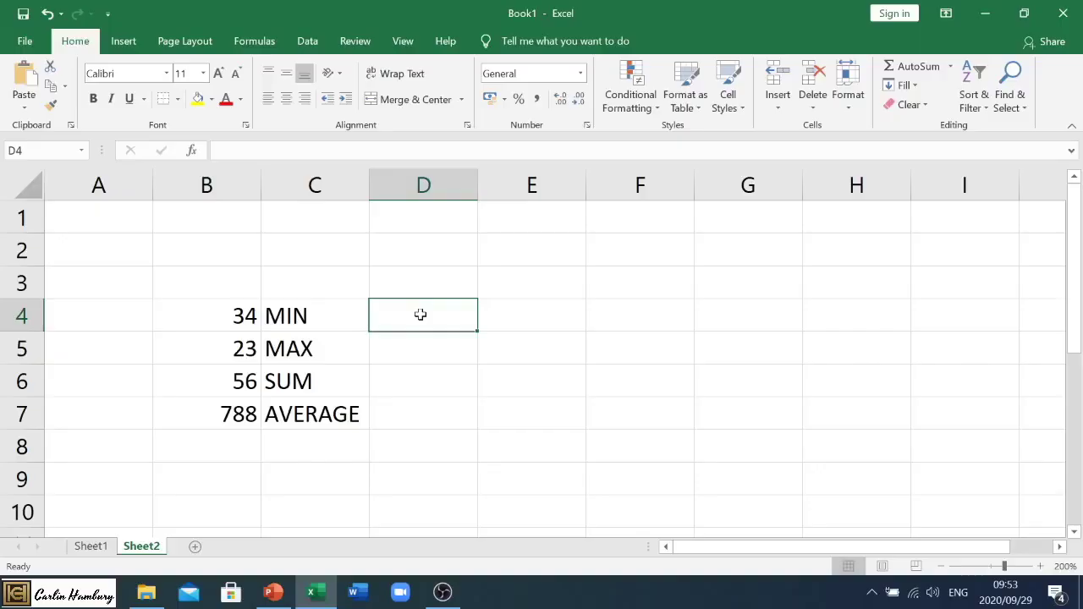
{"action": "type", "text": "="}
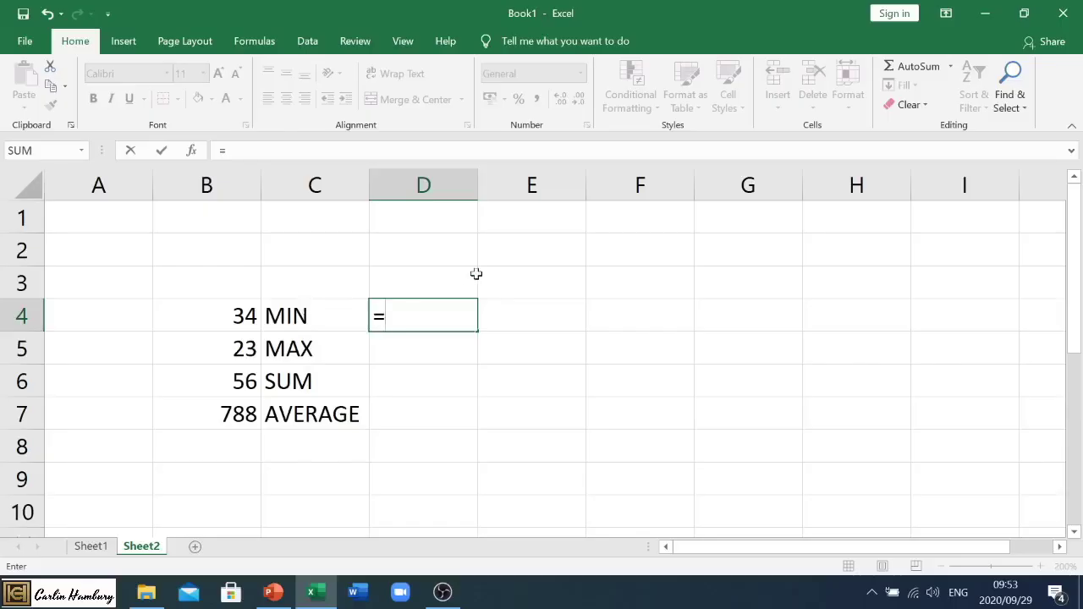
Complete D4 as =min(B4:B7), which returns 23.
{"action": "type", "text": "min"}
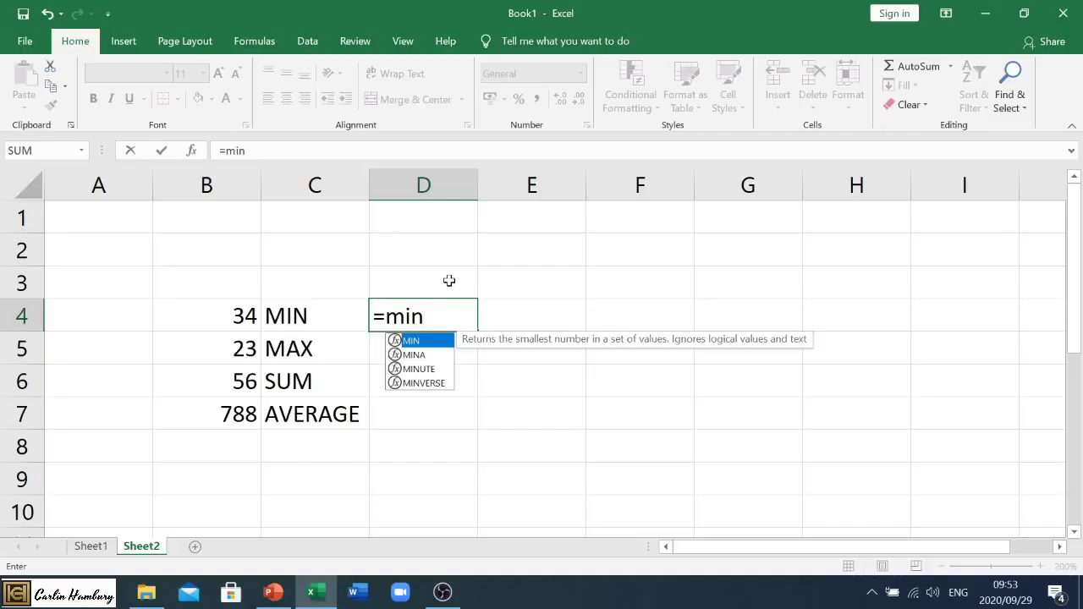
{"action": "type", "text": "("}
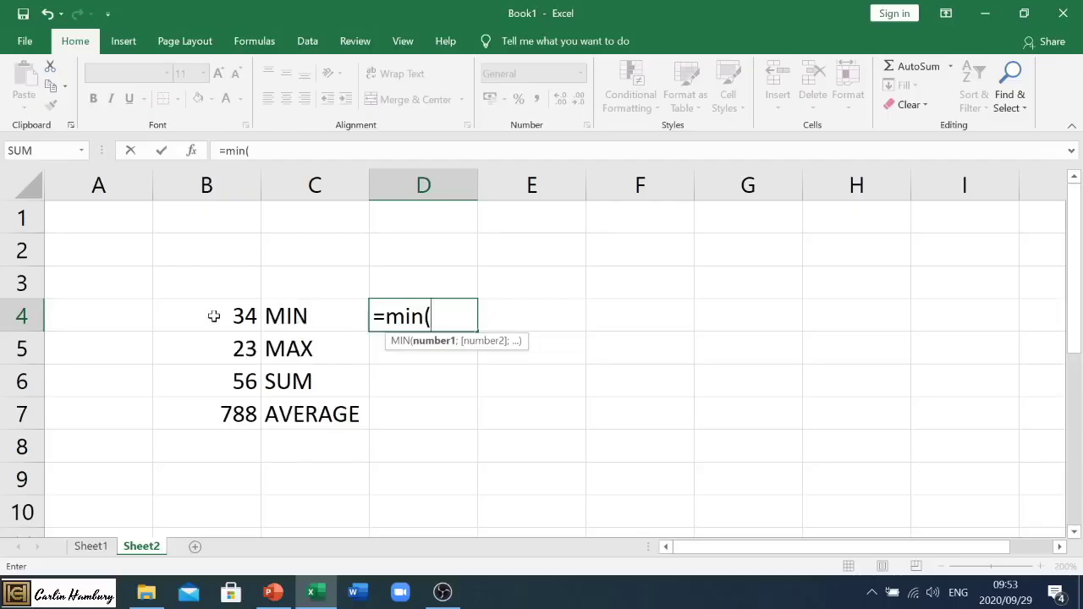
{"action": "left_click_drag", "start_coordinate": [213, 315], "coordinate": [205, 414]}
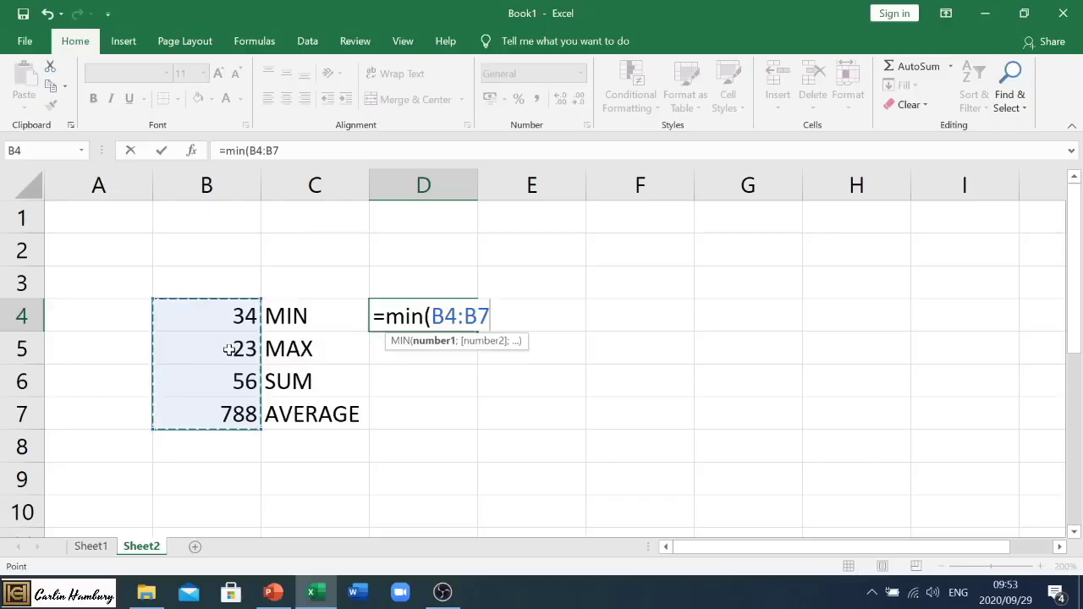
{"action": "type", "text": ")"}
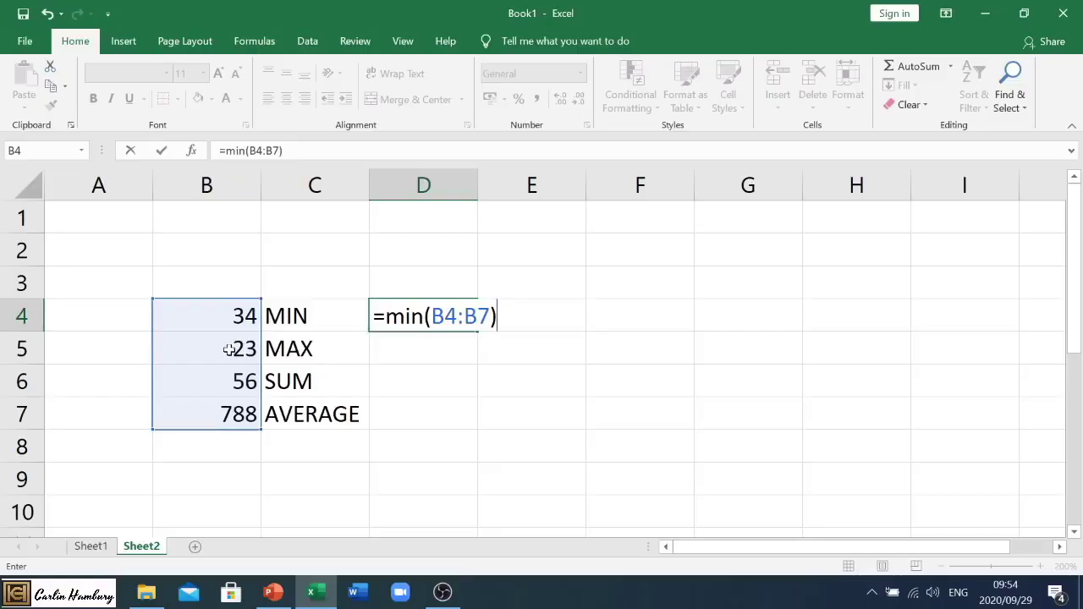
{"action": "key", "text": "Return"}
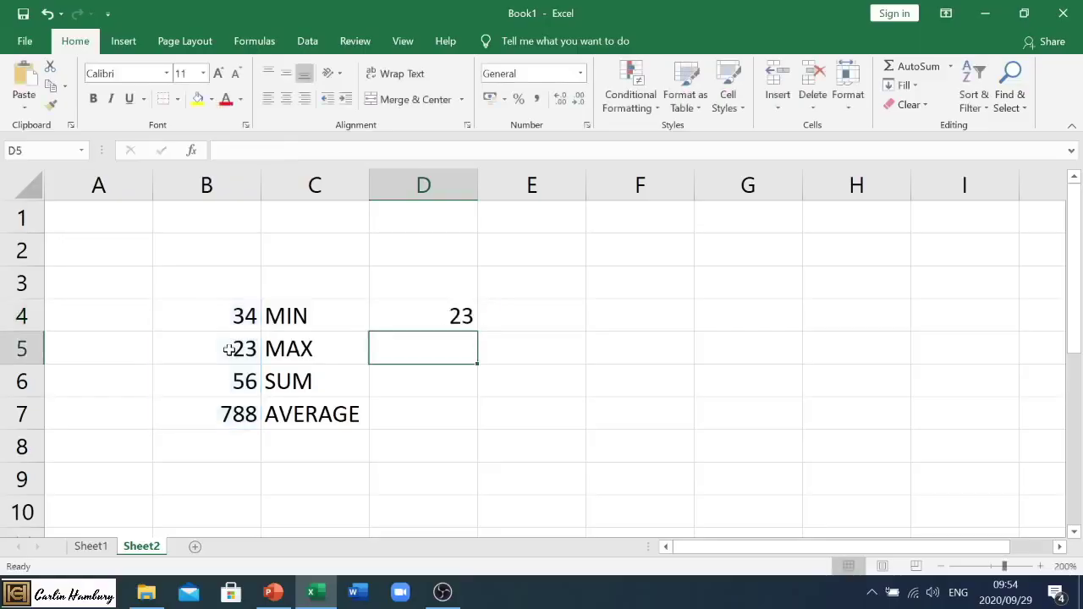
Review D4's =MIN(B4:B7) formula in the formula bar, recommit it, and select D5.
{"action": "left_click", "coordinate": [398, 317]}
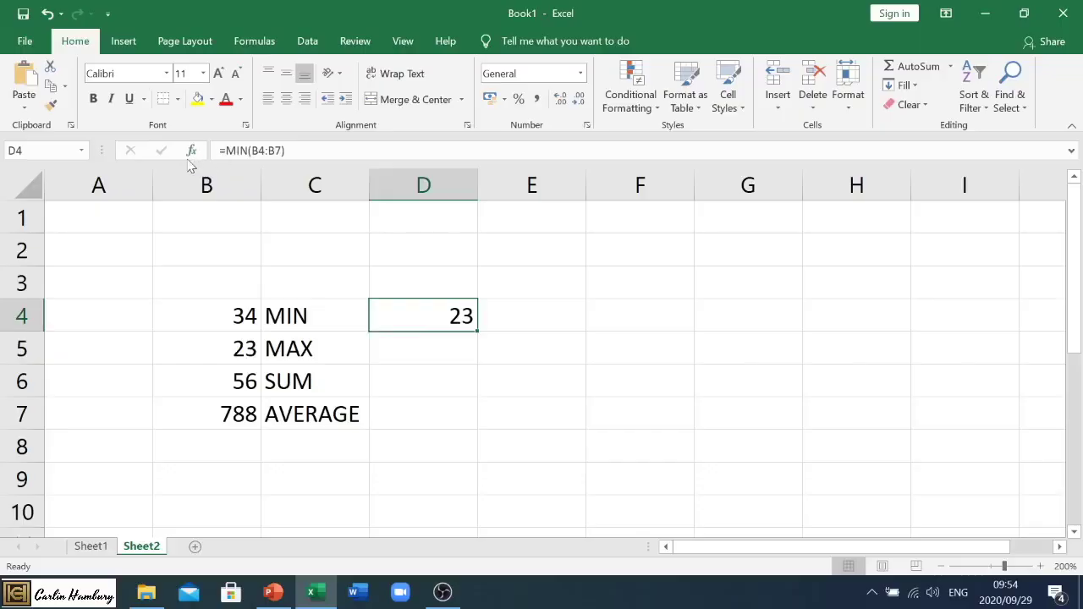
{"action": "left_click_drag", "start_coordinate": [219, 150], "coordinate": [286, 151]}
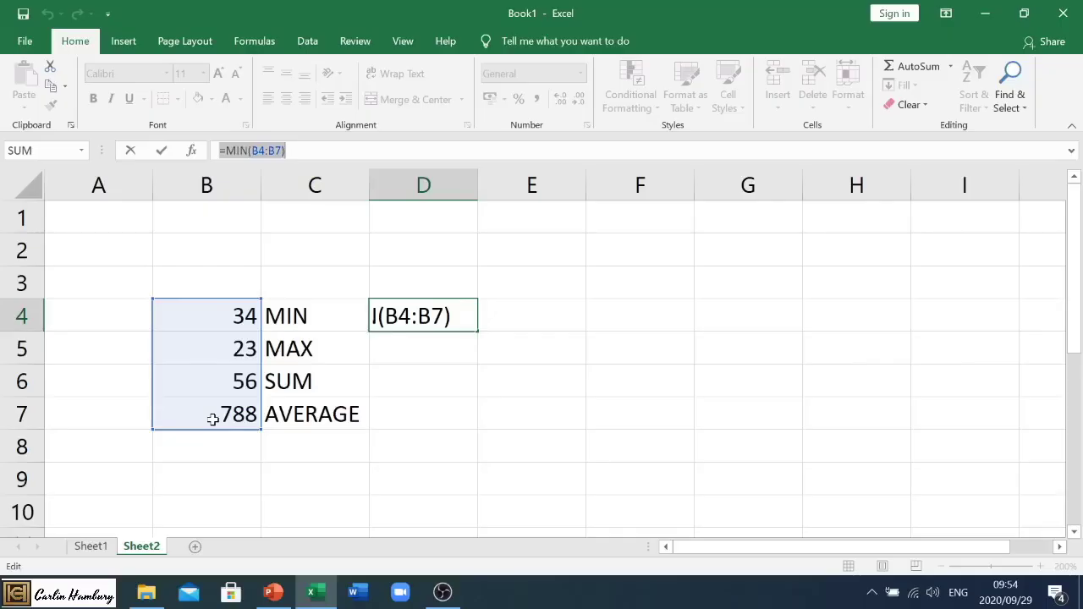
{"action": "key", "text": "ctrl+Return"}
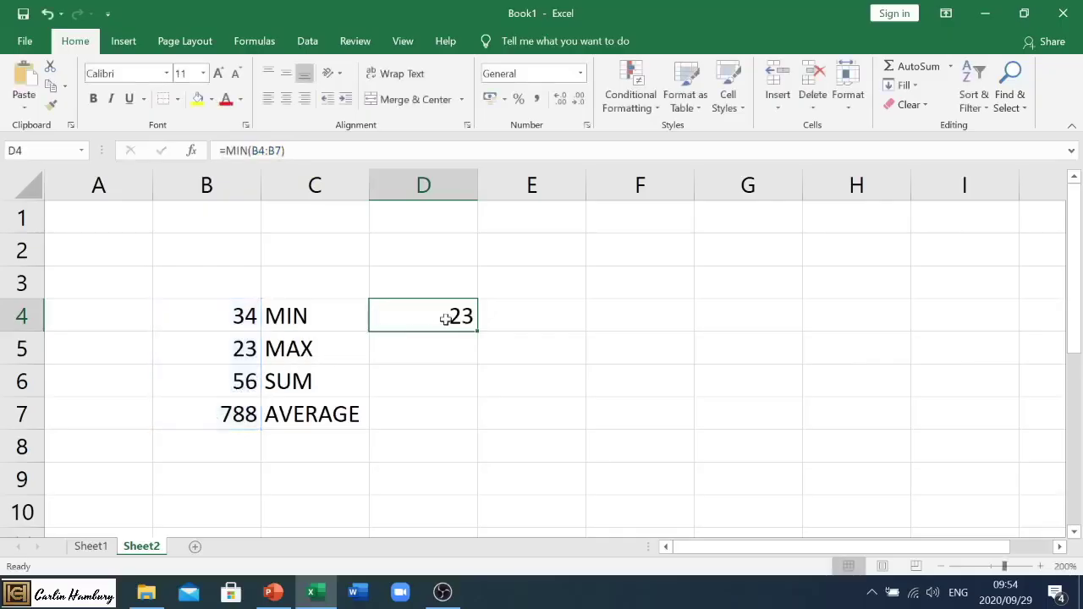
{"action": "left_click", "coordinate": [425, 347]}
{"action": "left_click", "coordinate": [331, 345]}
{"action": "left_click", "coordinate": [425, 347]}
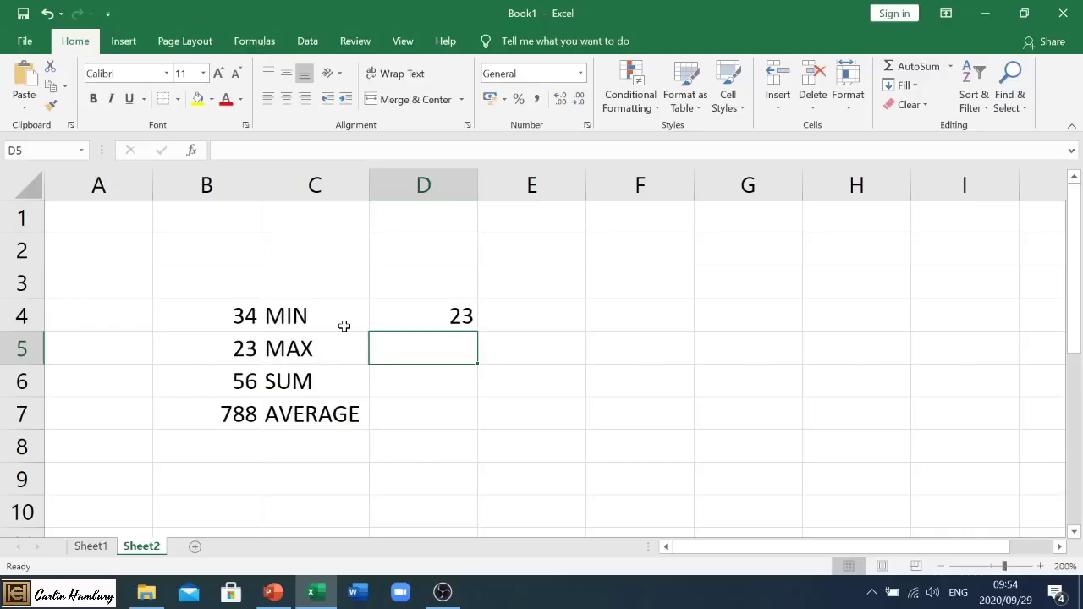
Enter =max(B4:B7) in D5, returning 788.
{"action": "type", "text": "="}
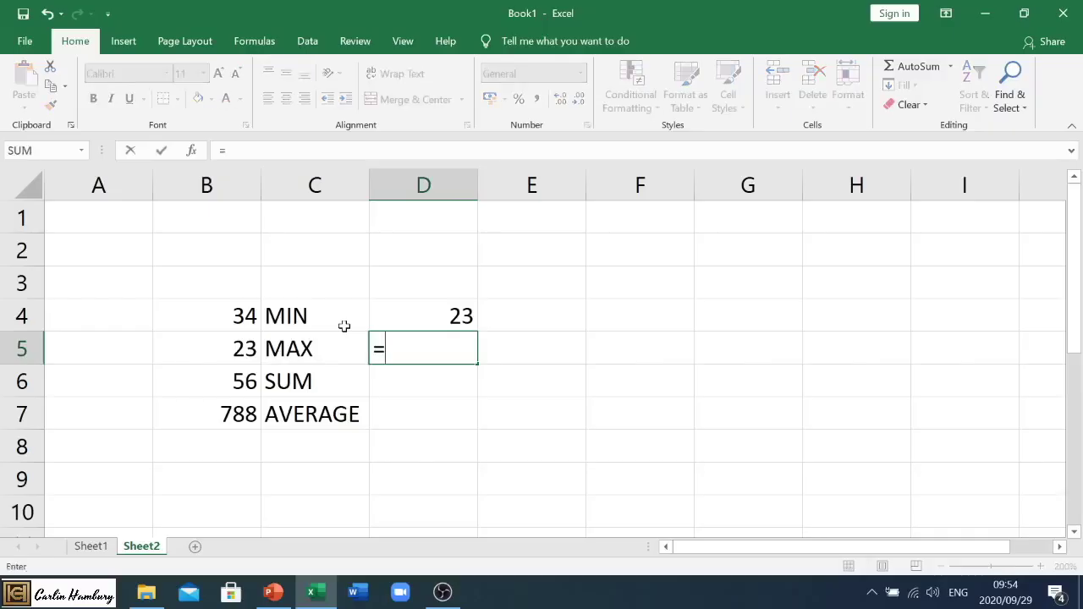
{"action": "type", "text": "max"}
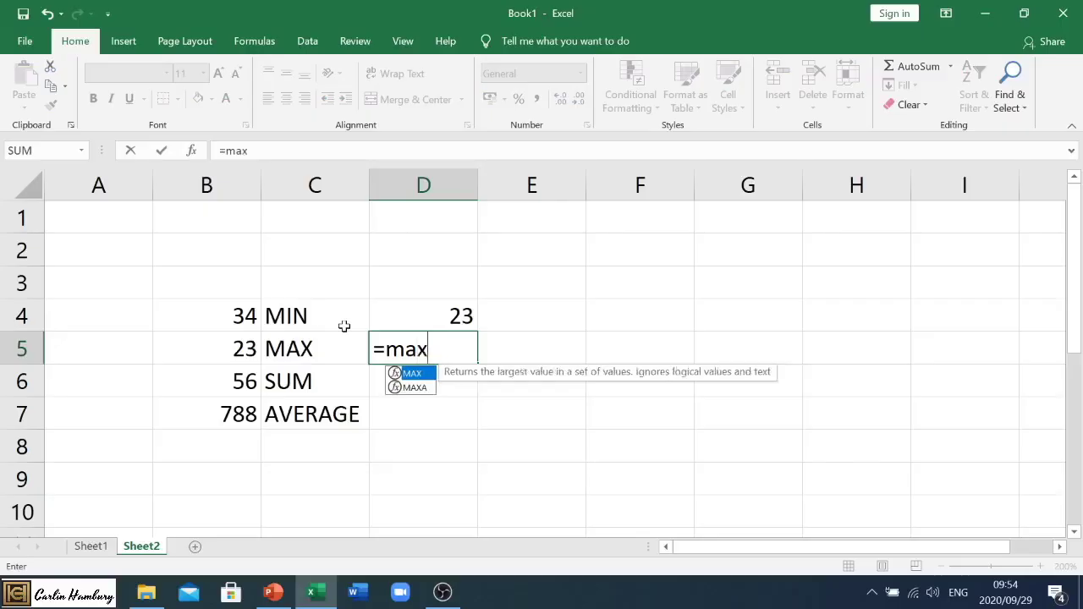
{"action": "type", "text": "("}
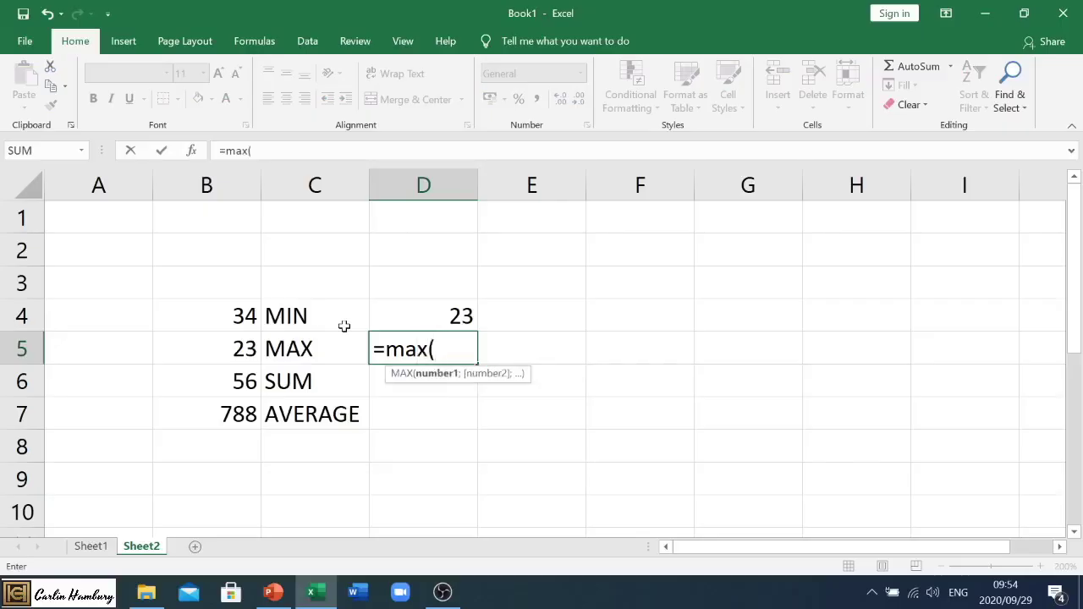
{"action": "left_click_drag", "start_coordinate": [234, 317], "coordinate": [220, 409]}
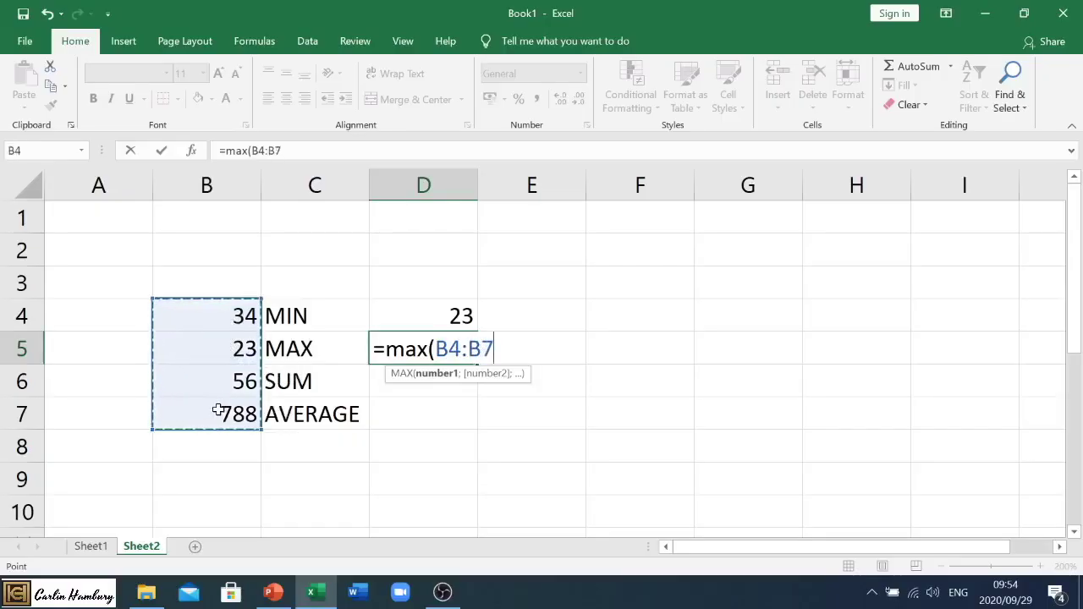
{"action": "type", "text": ")"}
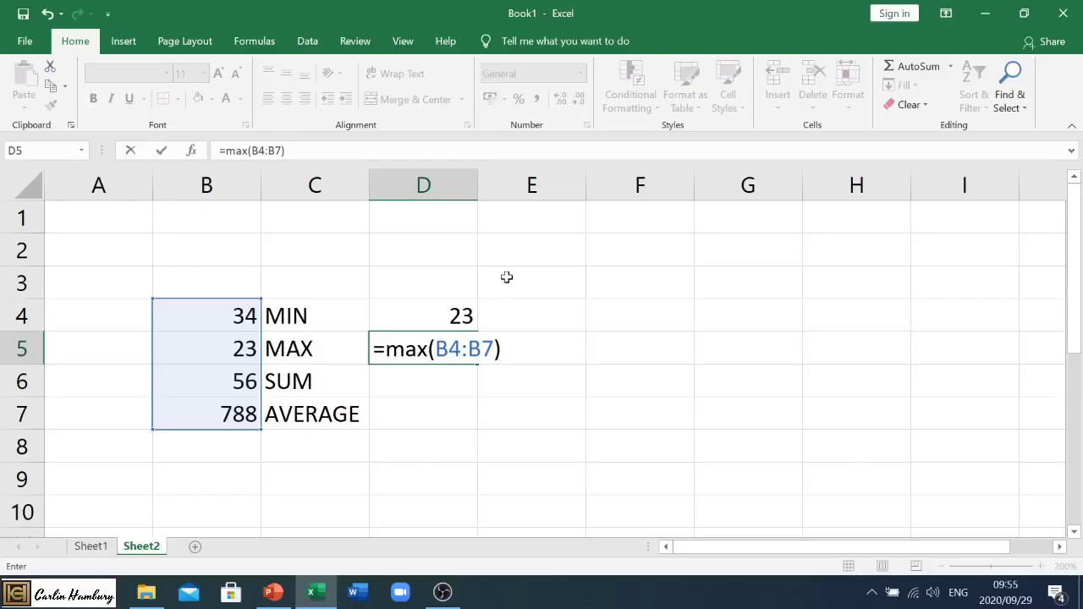
{"action": "key", "text": "Return"}
{"action": "left_click", "coordinate": [246, 404]}
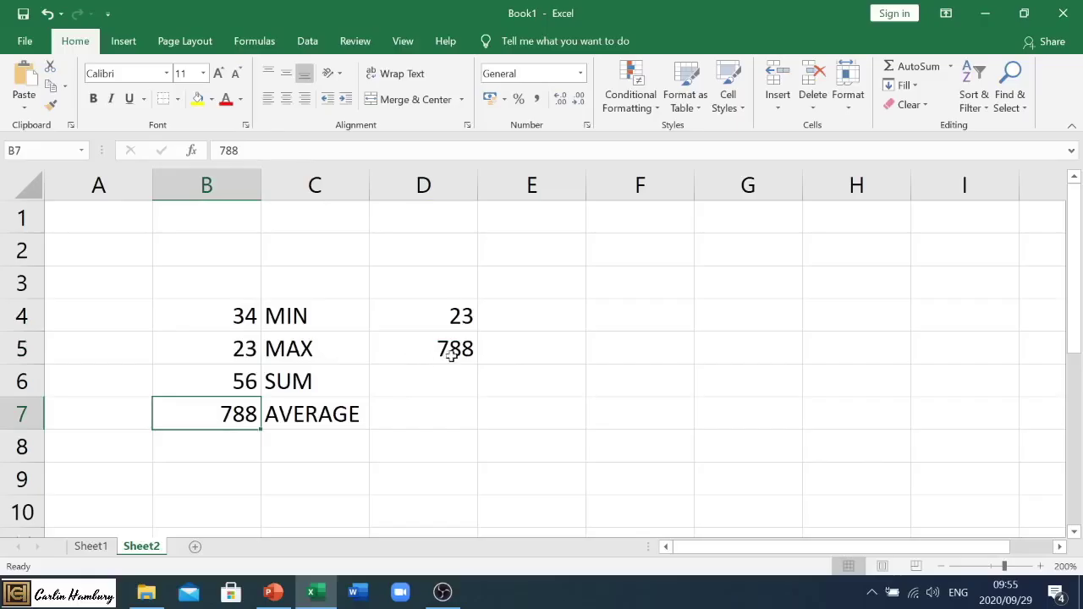
Enter =sum(B4:B7) in D6 for a total of 901.
{"action": "left_click", "coordinate": [411, 380]}
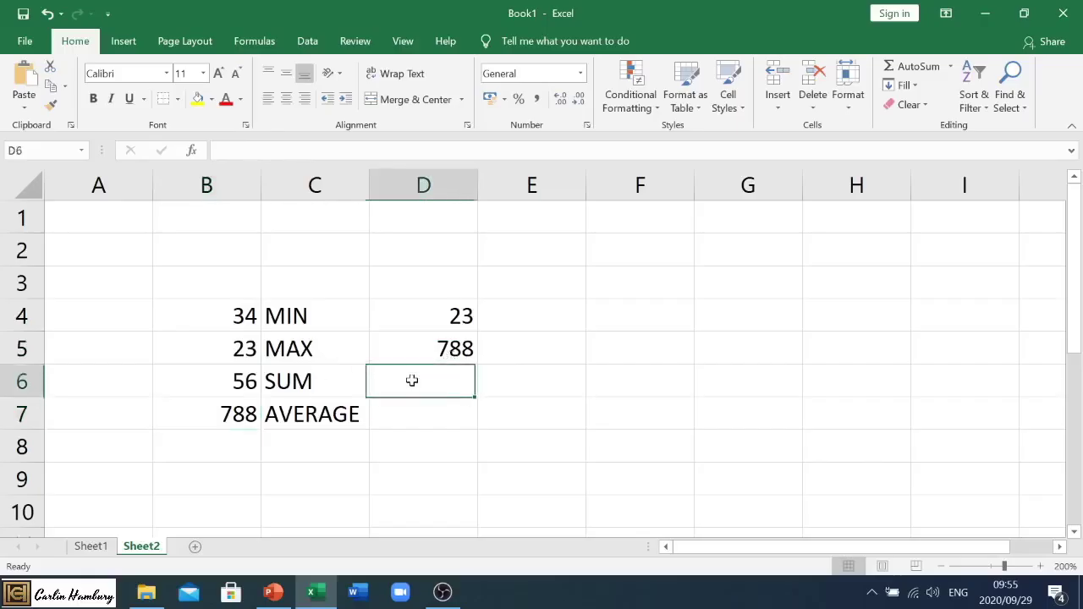
{"action": "type", "text": "=su"}
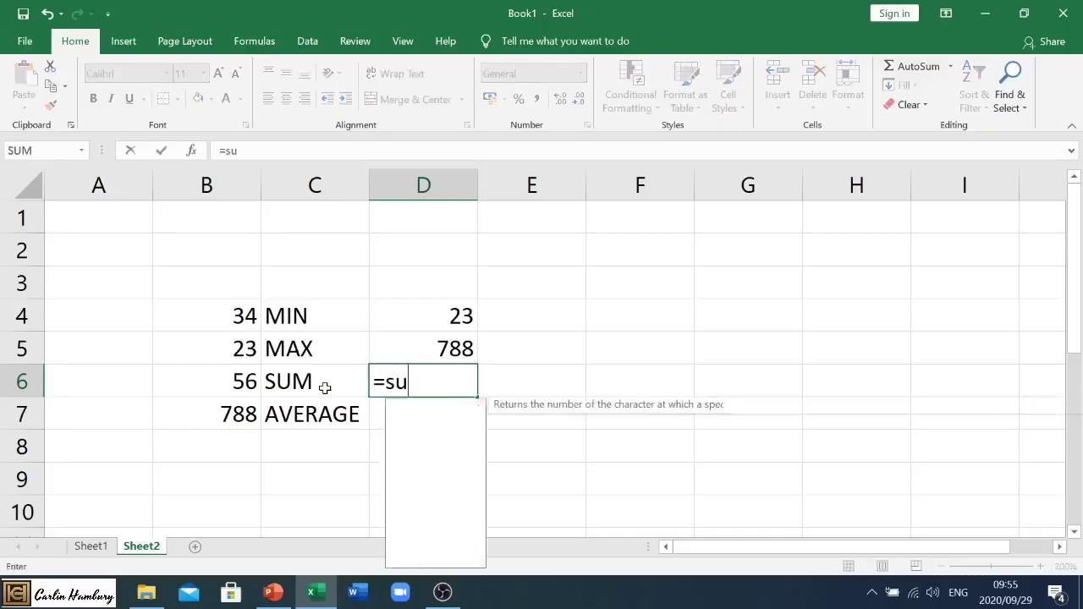
{"action": "type", "text": "m("}
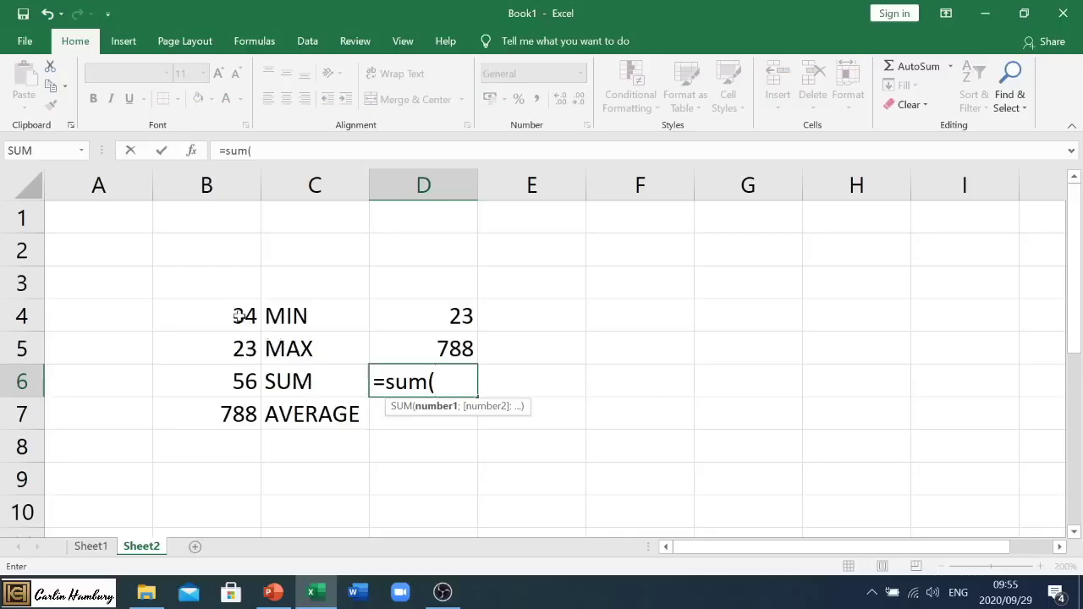
{"action": "left_click_drag", "start_coordinate": [232, 313], "coordinate": [219, 412]}
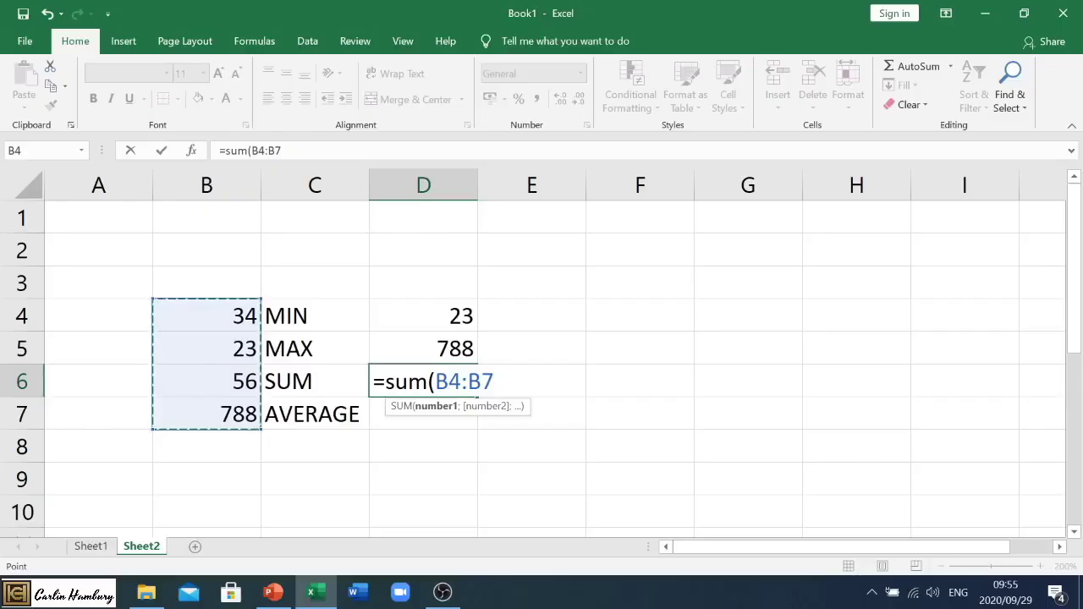
{"action": "type", "text": ")"}
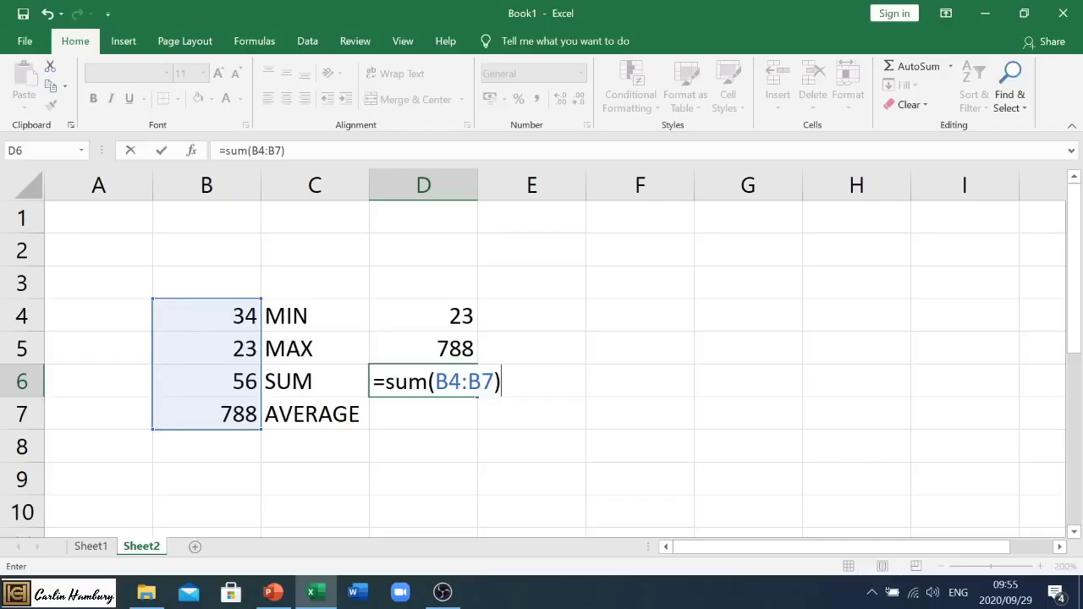
{"action": "key", "text": "Return"}
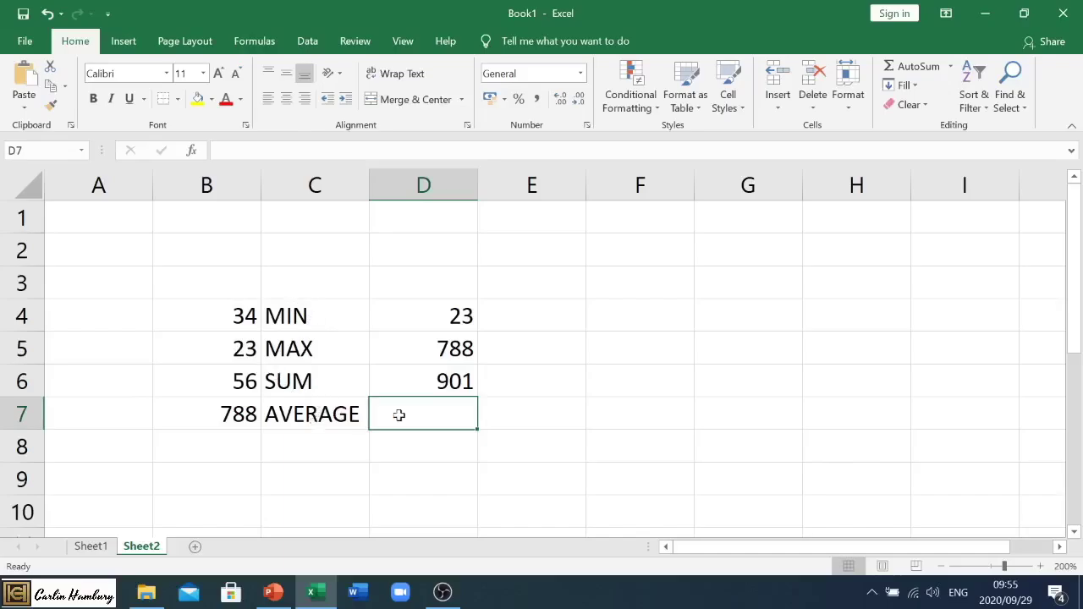
Enter =average(B4:B7) in D7, which returns 225,25.
{"action": "type", "text": "="}
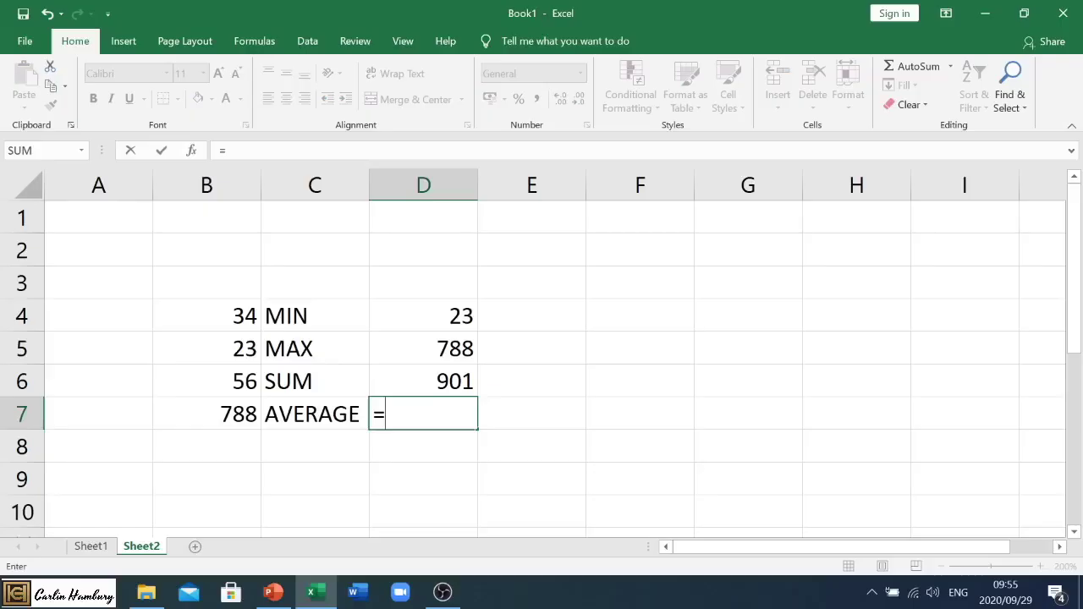
{"action": "type", "text": "average"}
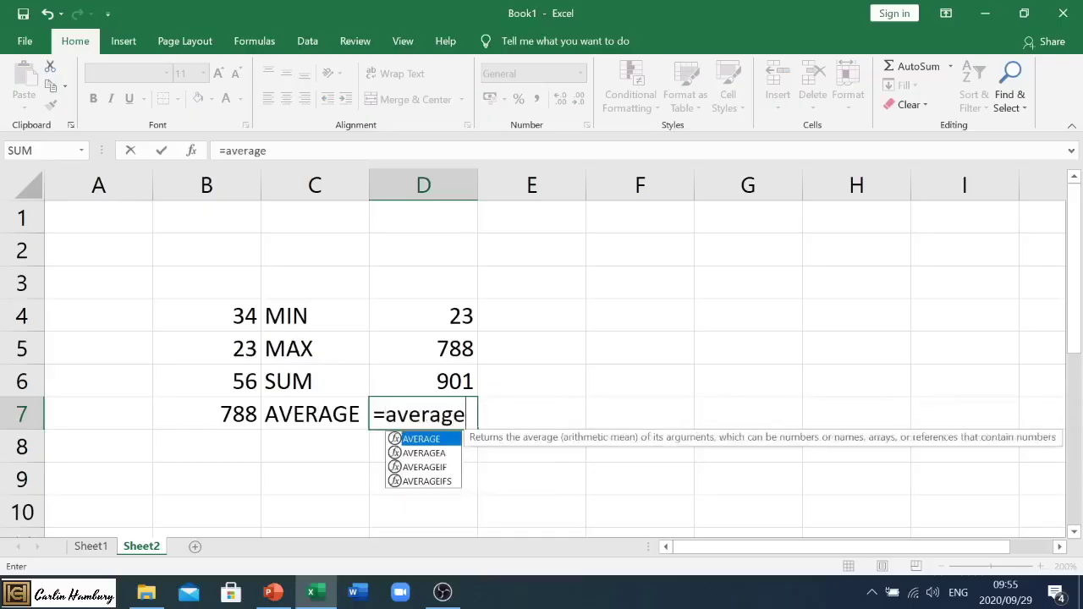
{"action": "type", "text": "("}
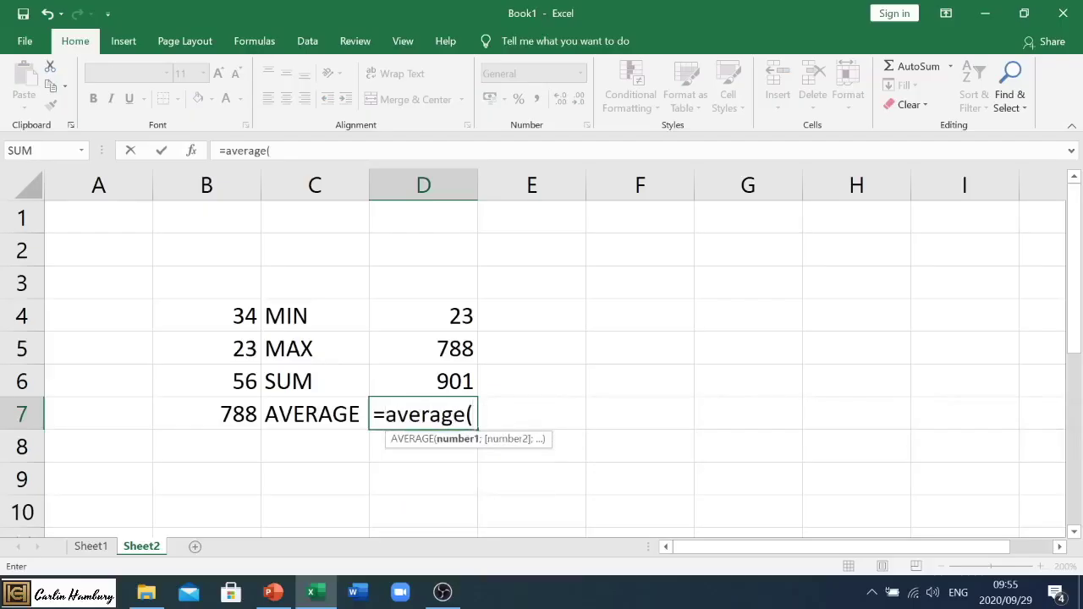
{"action": "left_click_drag", "start_coordinate": [234, 311], "coordinate": [231, 411]}
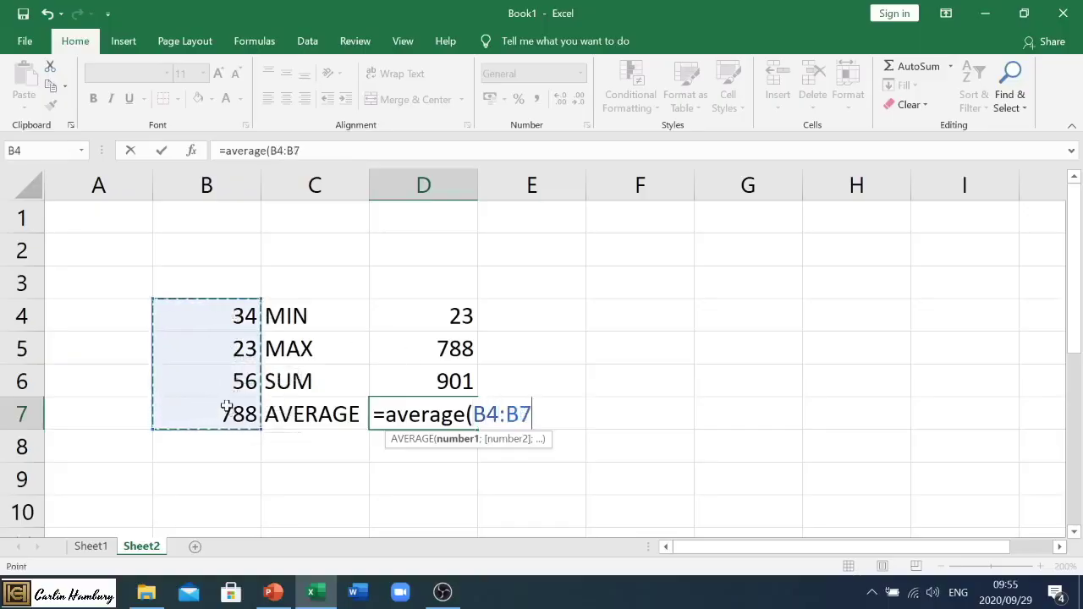
{"action": "type", "text": ")"}
{"action": "key", "text": "Return"}
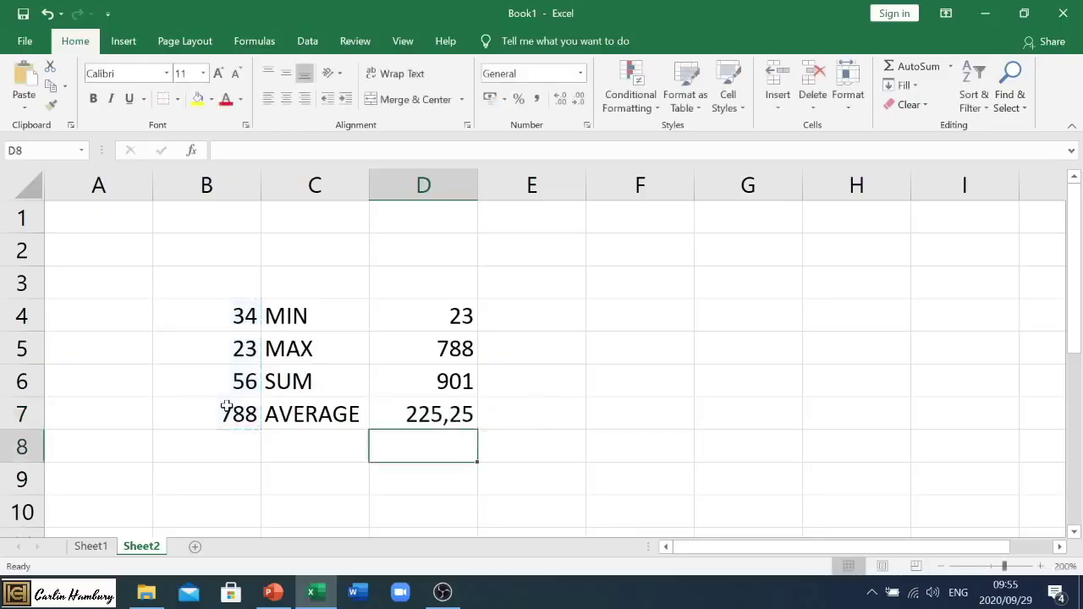